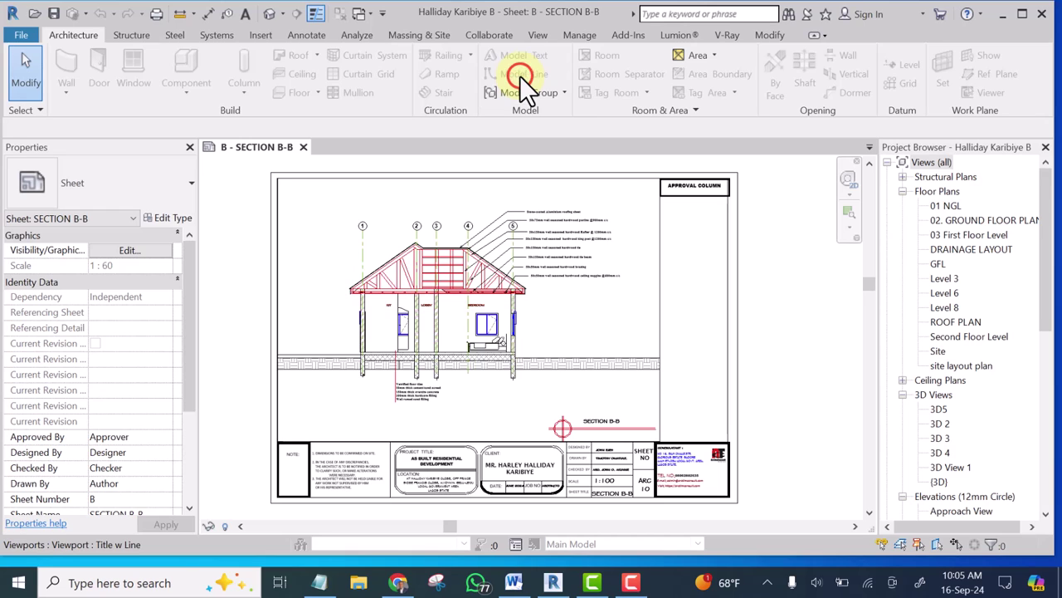
Print to Adobe PDF with range Selected views/sheets, combined into a single file.
left_click(783, 362)
left_click(766, 299)
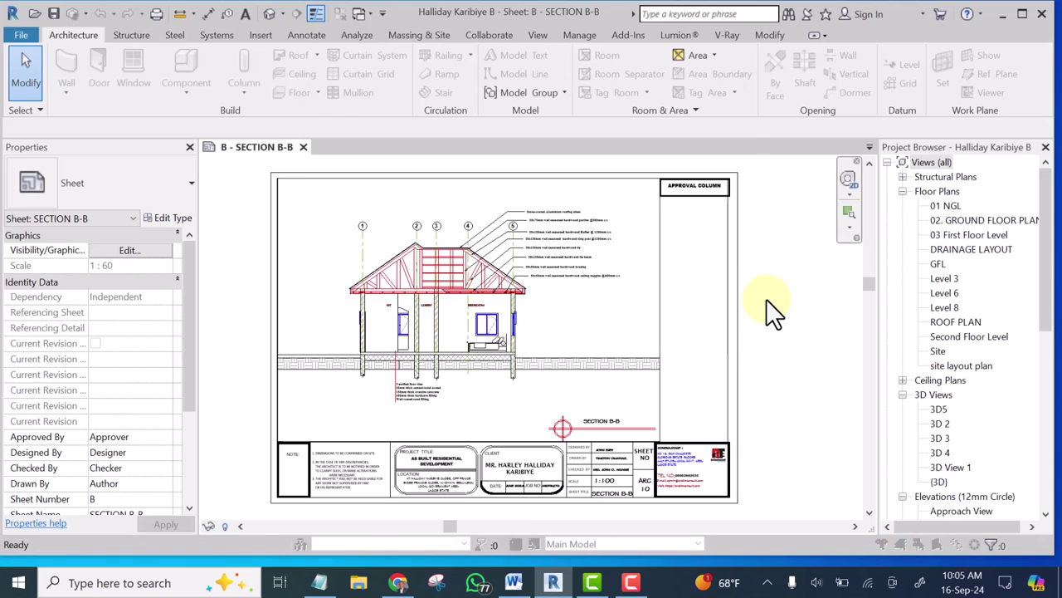
key("ctrl+p")
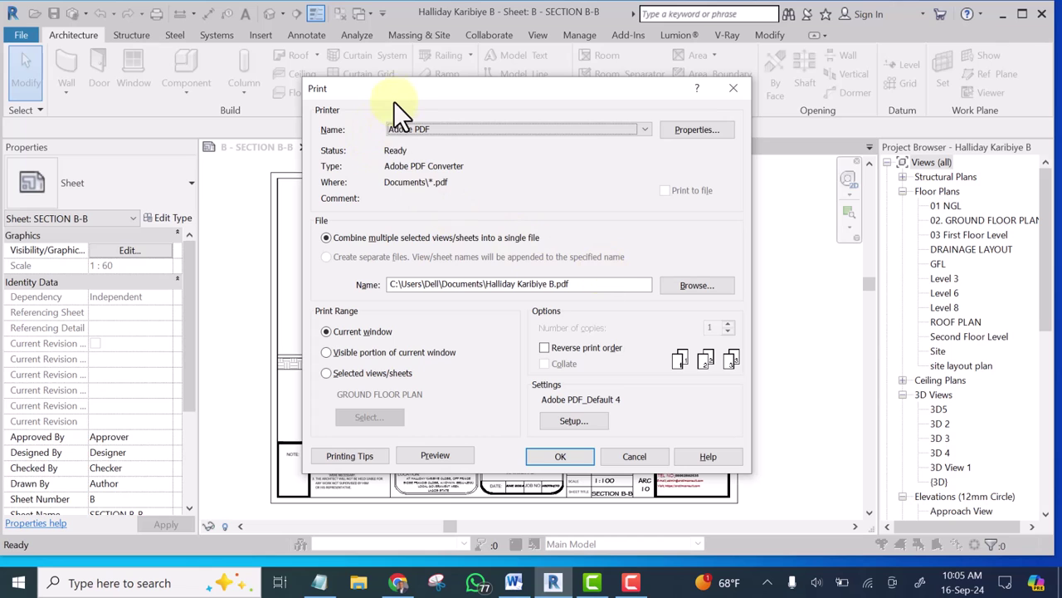
mouse_move(386, 94)
left_mouse_down()
mouse_move(371, 83)
mouse_move(382, 80)
left_mouse_up()
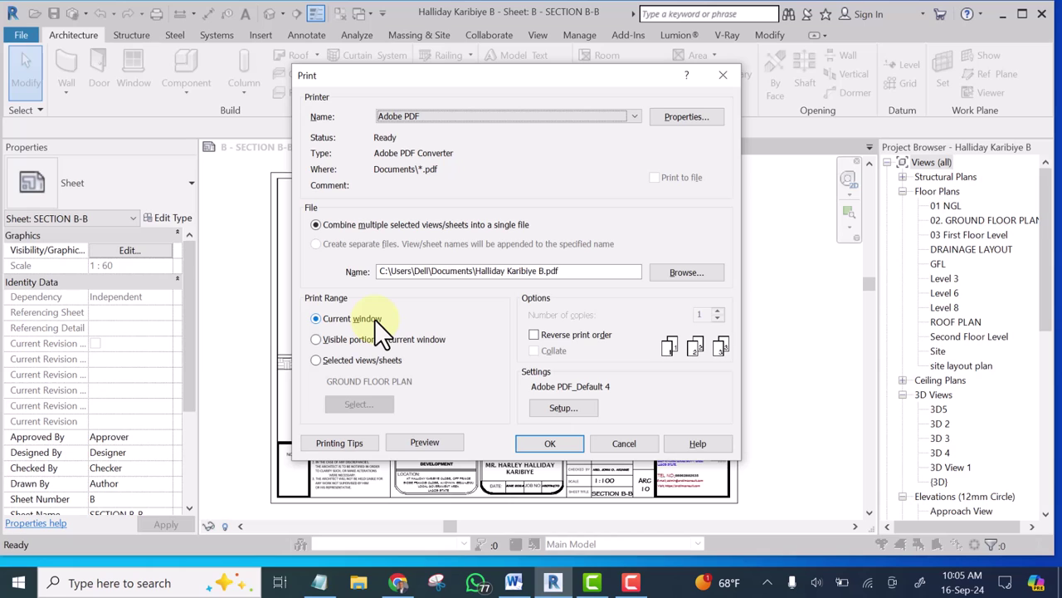
left_click(315, 360)
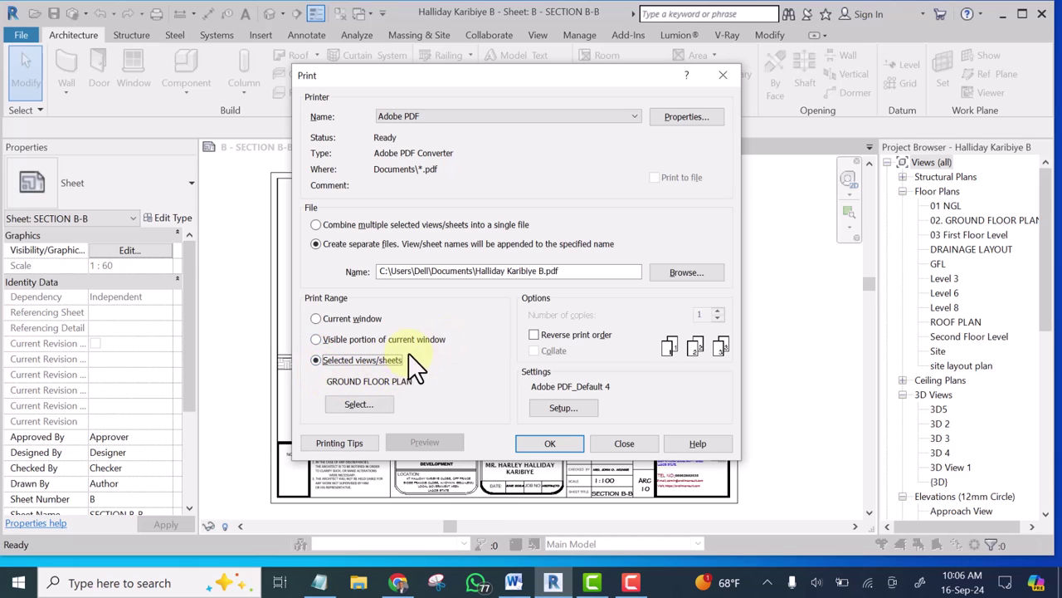
left_click(316, 224)
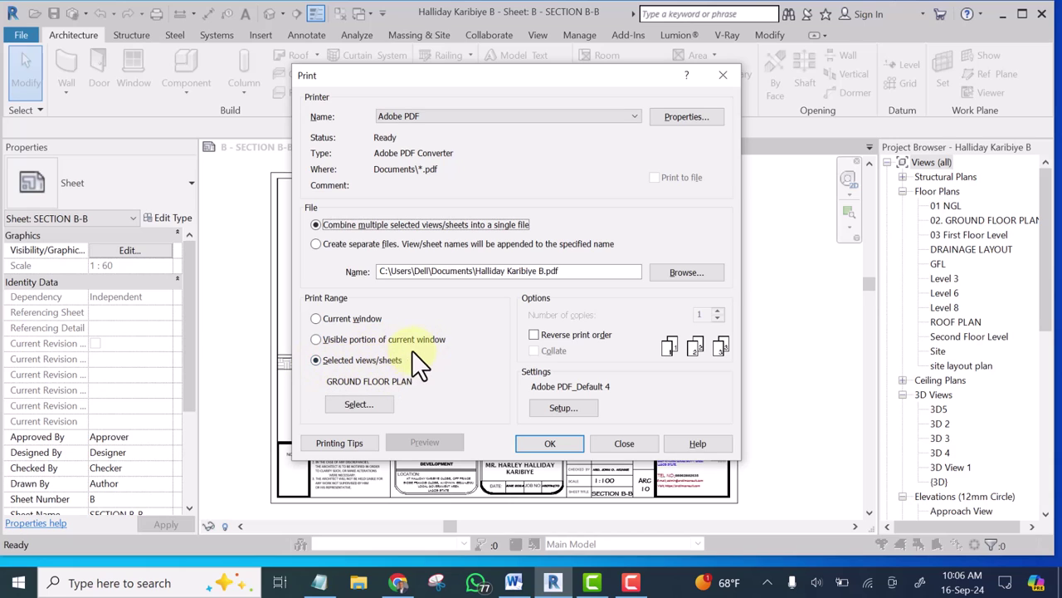
In Print Setup, set offset from corner to User defined and review the X/Y offsets and 95% zoom.
left_click(563, 407)
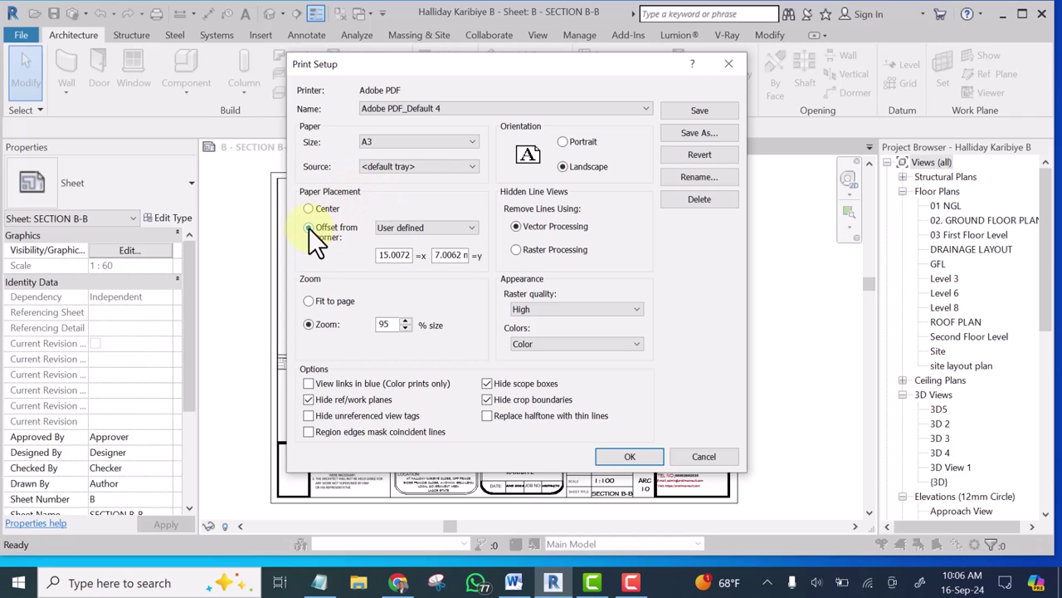
left_click(453, 226)
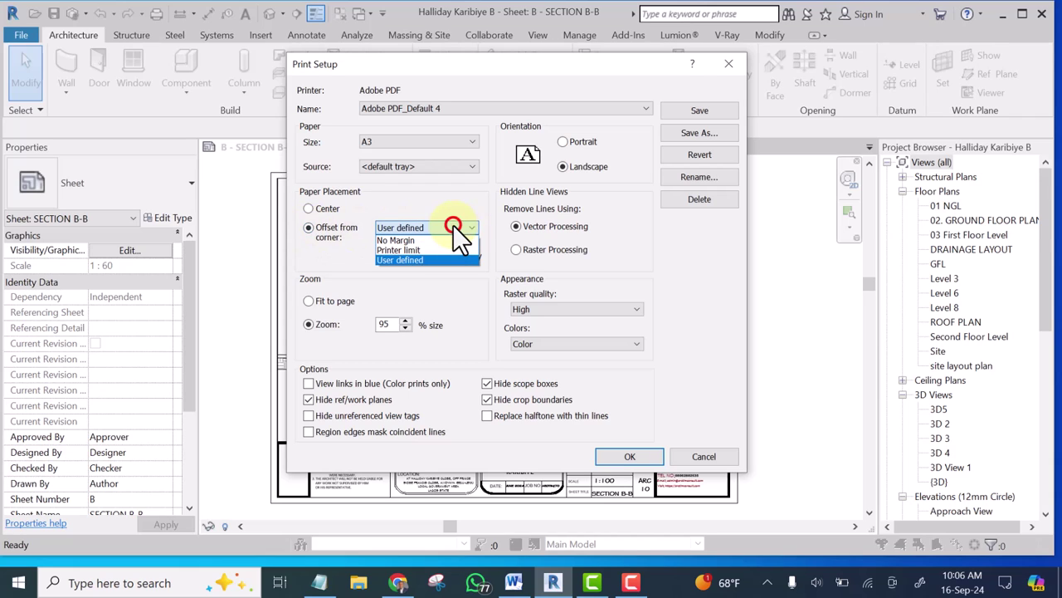
left_click(425, 260)
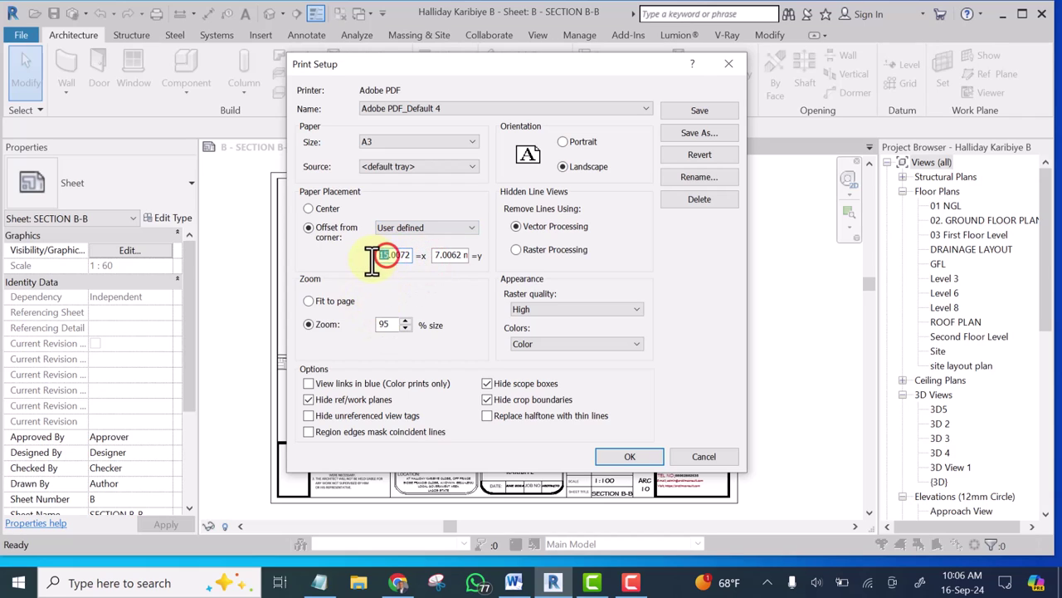
left_click_drag(387, 256, 379, 256)
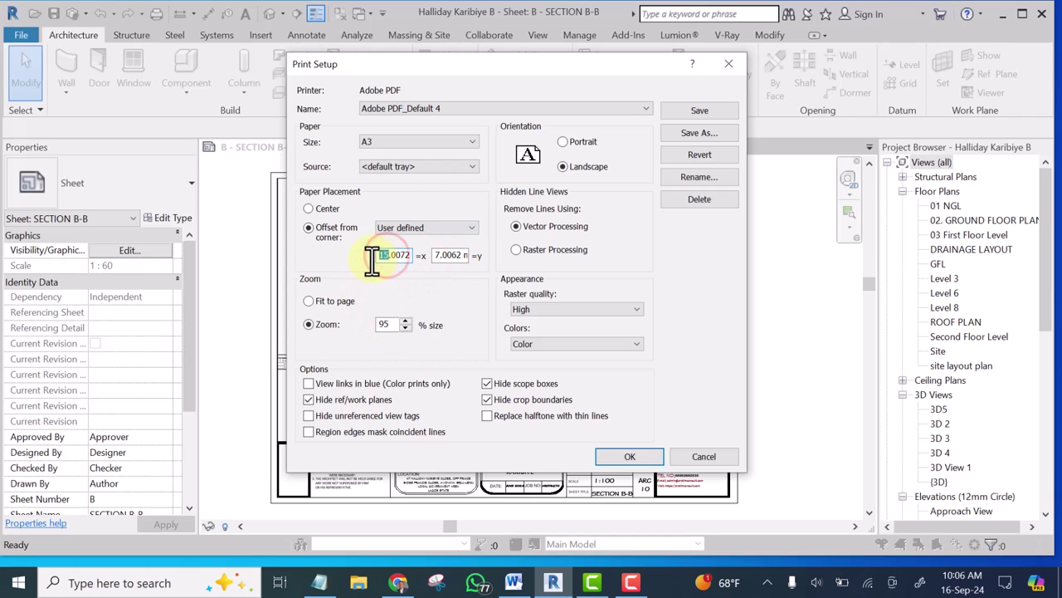
left_click(437, 255)
double_click(380, 325)
Keep A3 paper, save the Adobe PDF_Default 4 setup, and return to the Print dialog.
left_click(375, 140)
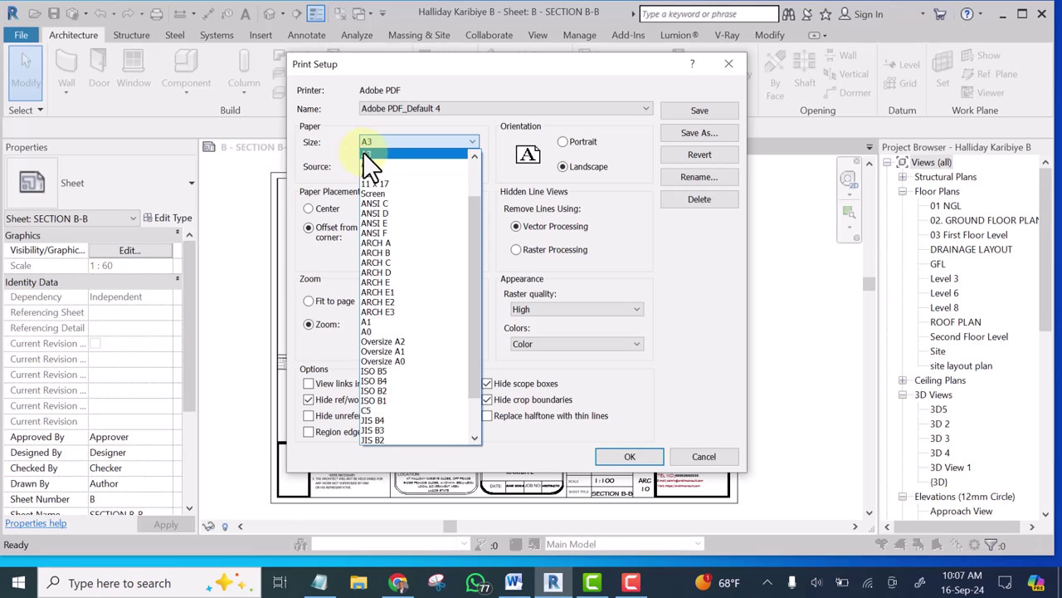
left_click(369, 153)
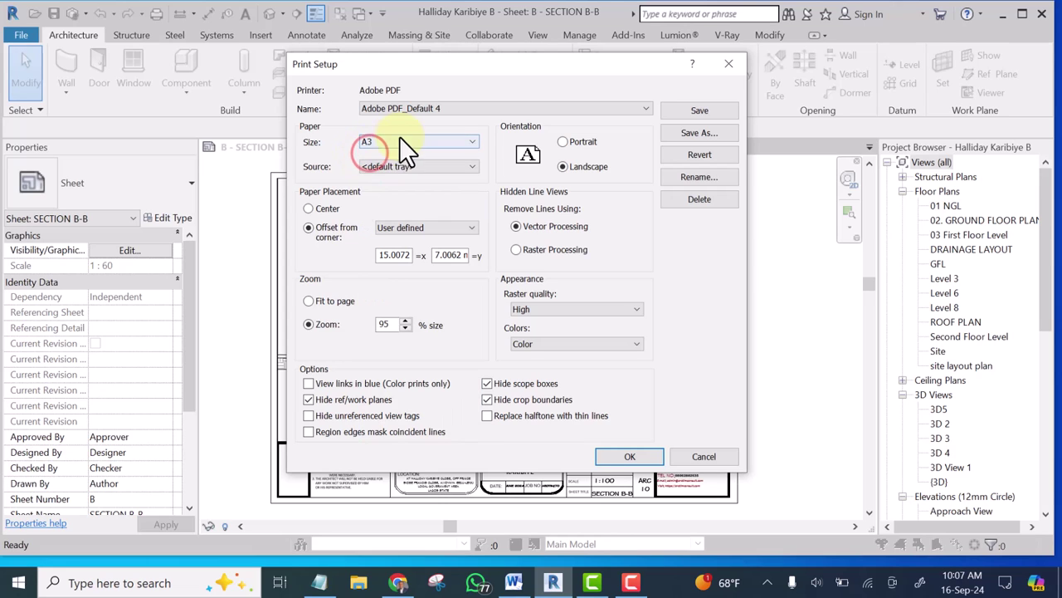
left_click(387, 142)
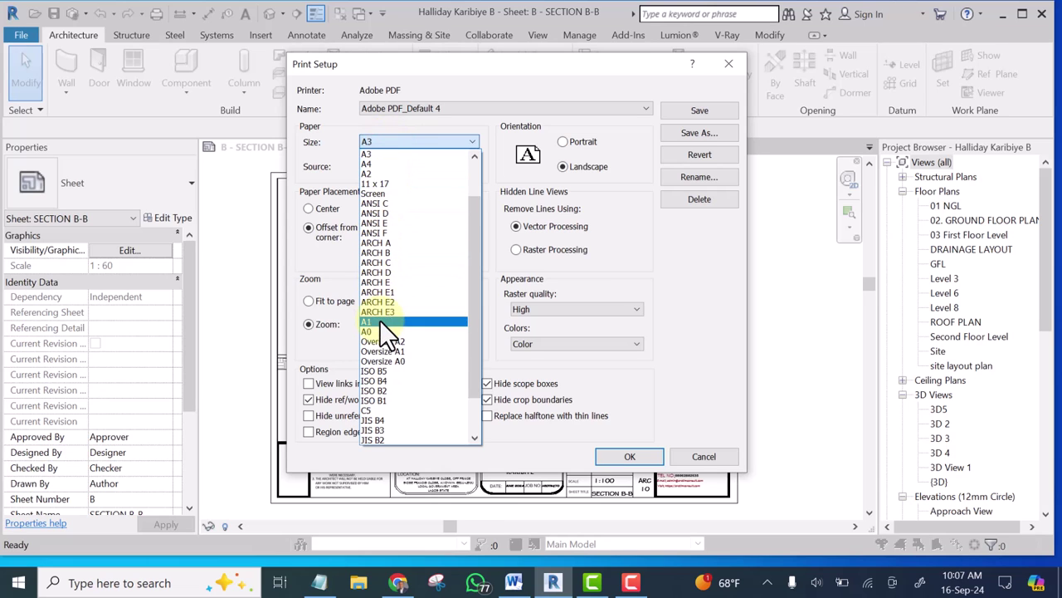
left_click(472, 322)
scroll(471, 322, "up", 2)
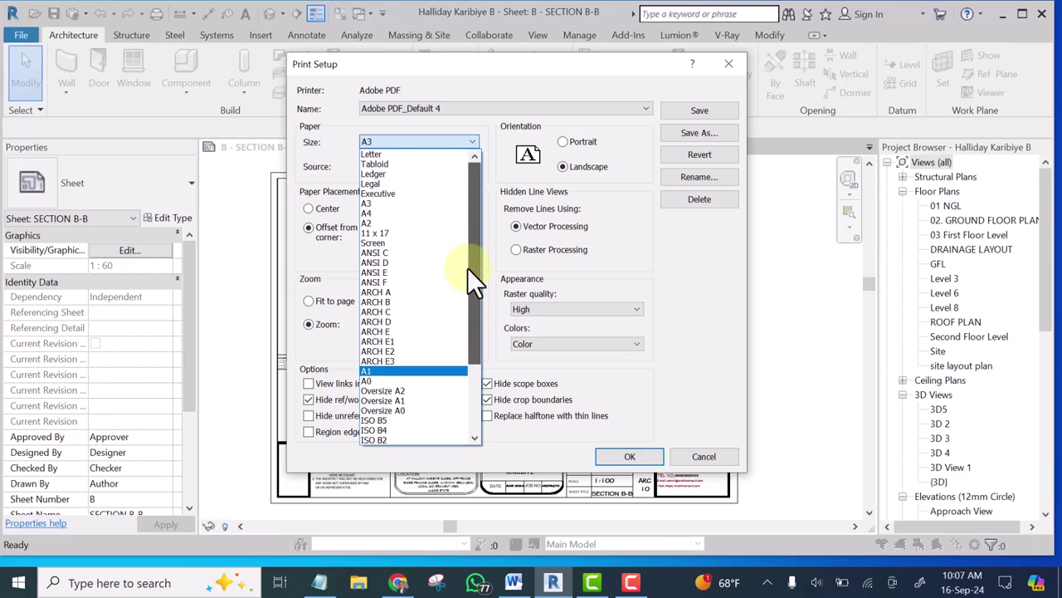
left_click(383, 204)
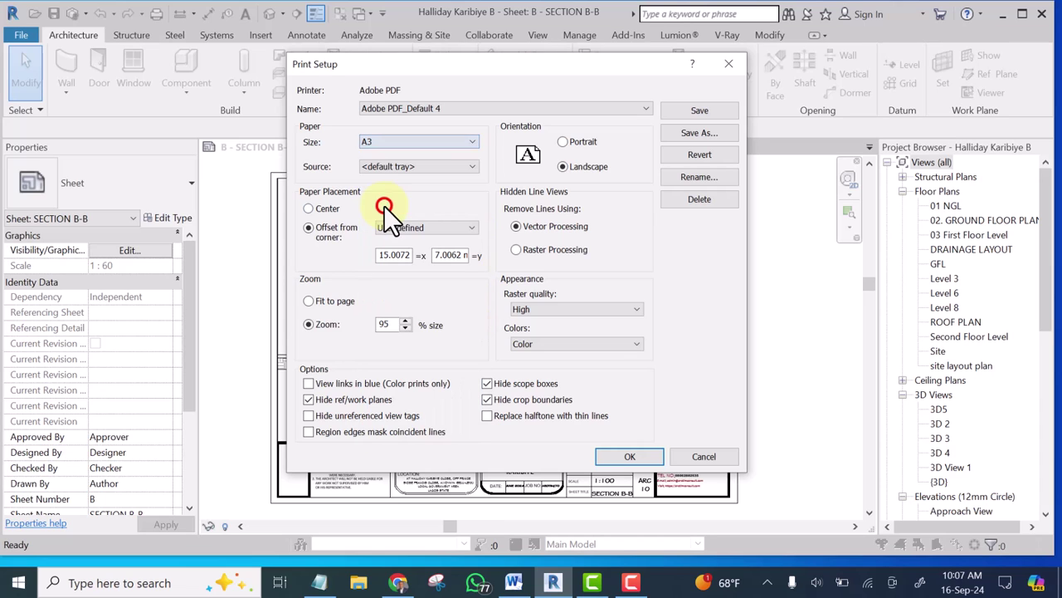
left_click(701, 110)
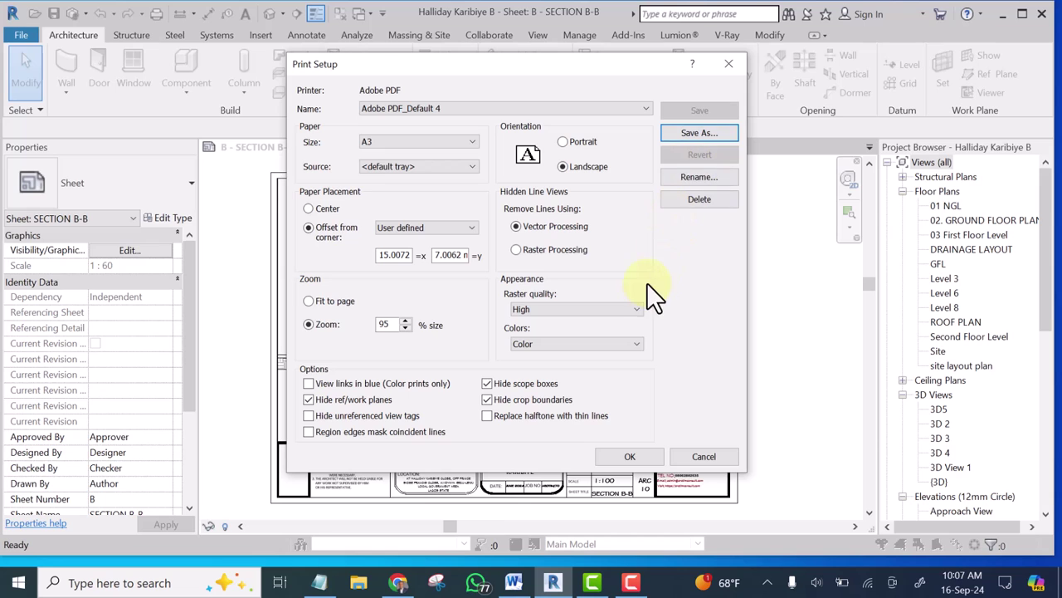
left_click(628, 455)
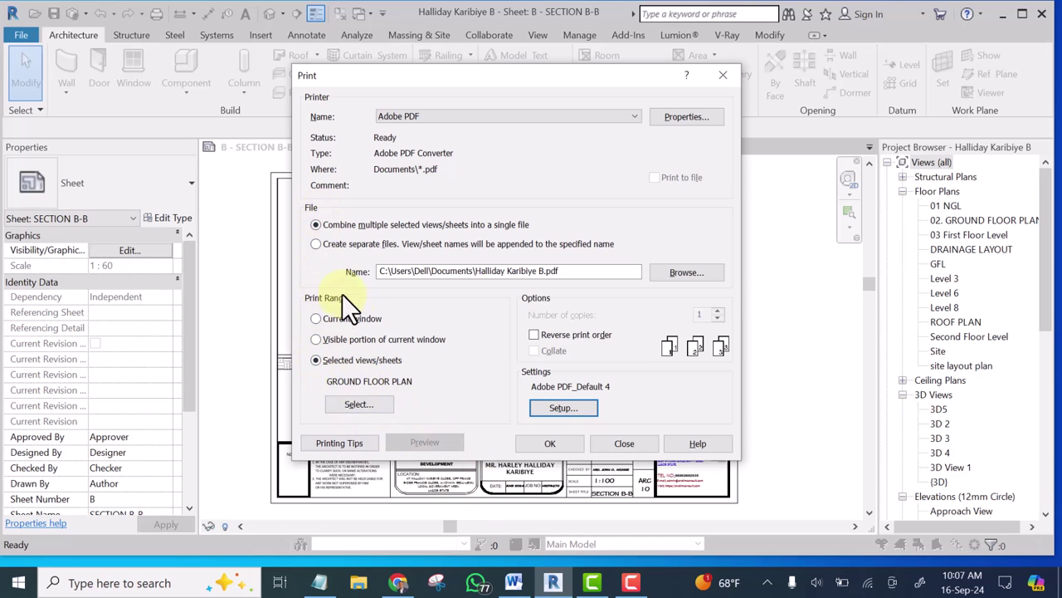
Open the View/Sheet Set list from Select… under Print Range.
left_click(351, 404)
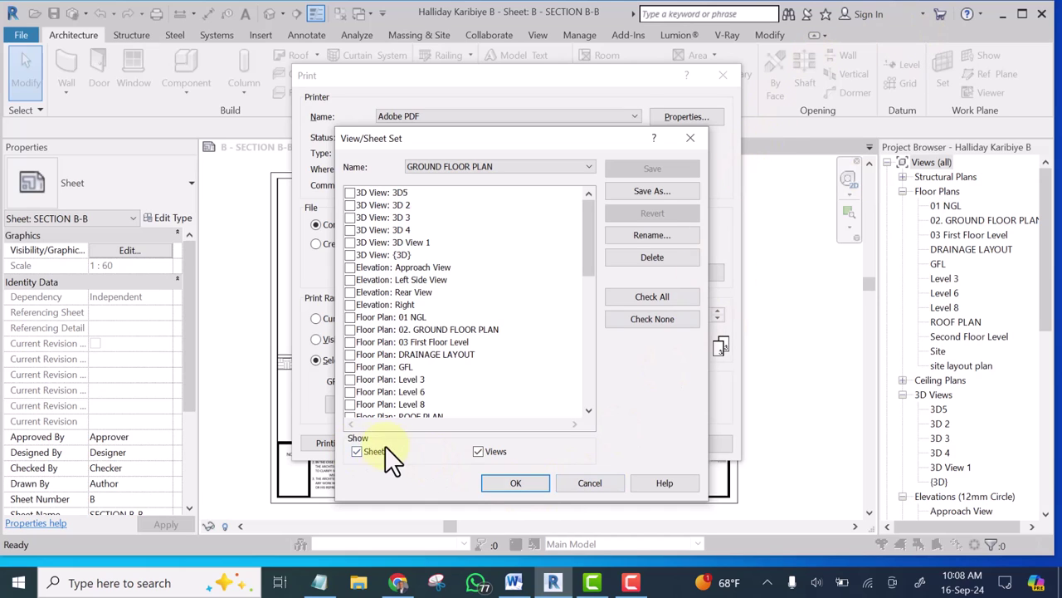
Hide sheets so the list shows only views, and scroll through the listed views.
left_click(357, 452)
left_click(357, 452)
left_click_drag(590, 246, 609, 379)
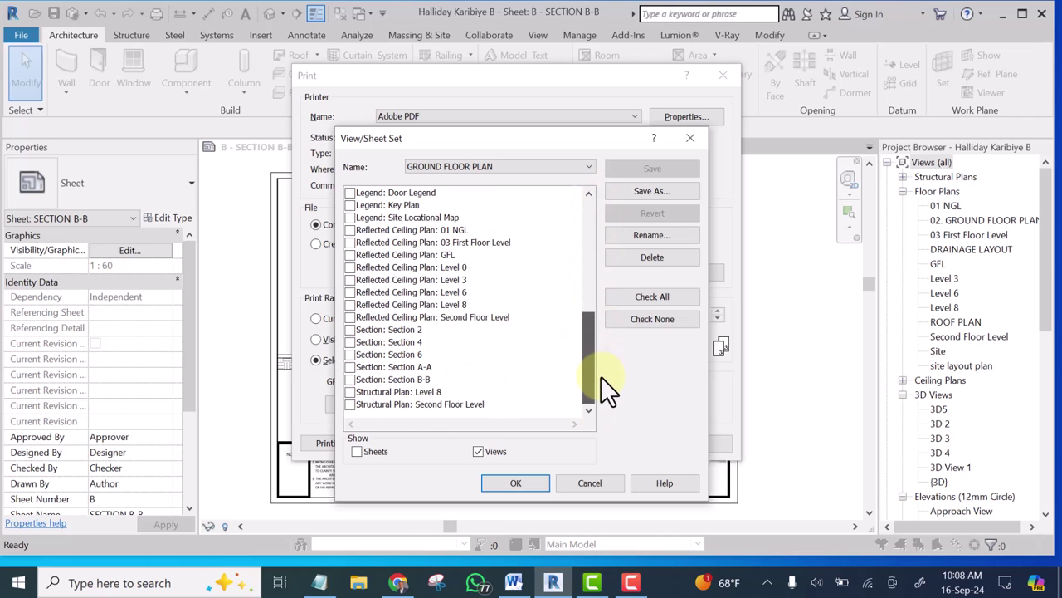
scroll(459, 338, "up", 3)
scroll(437, 226, "up", 4)
scroll(377, 204, "down", 7)
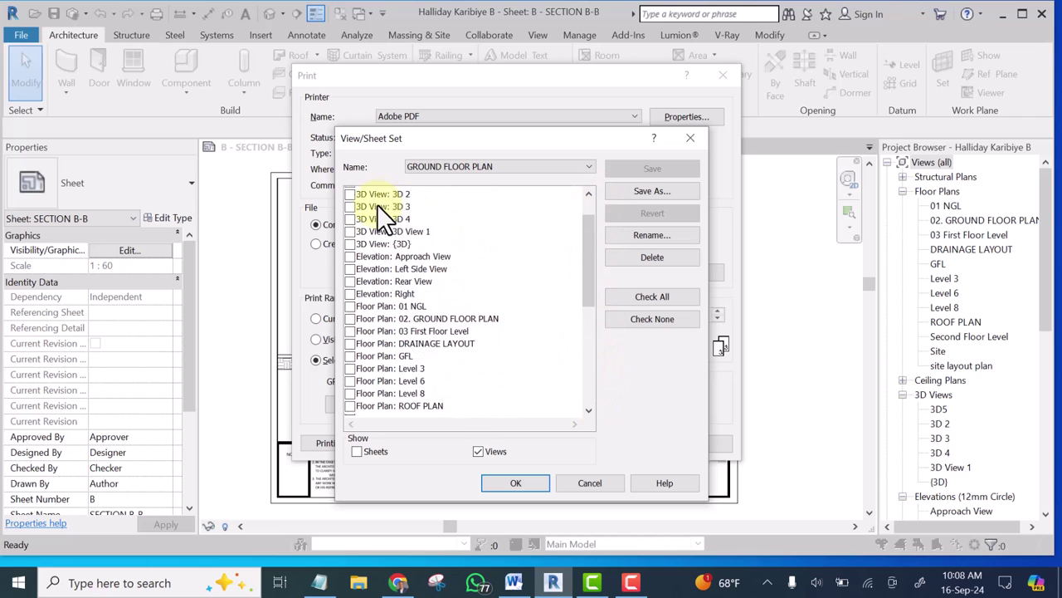
scroll(384, 385, "down", 1)
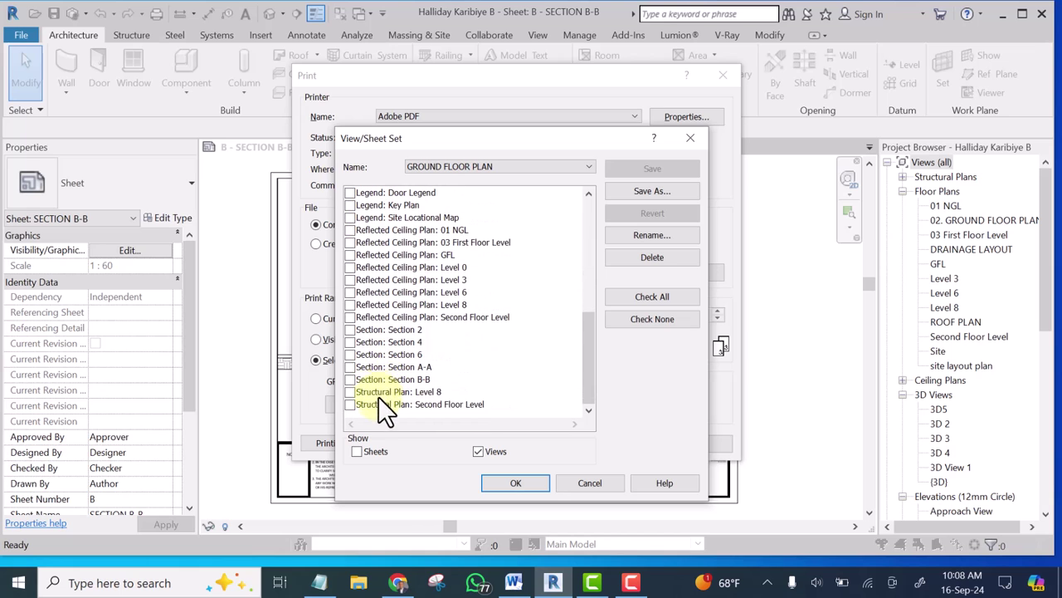
scroll(377, 396, "up", 7)
scroll(381, 249, "down", 7)
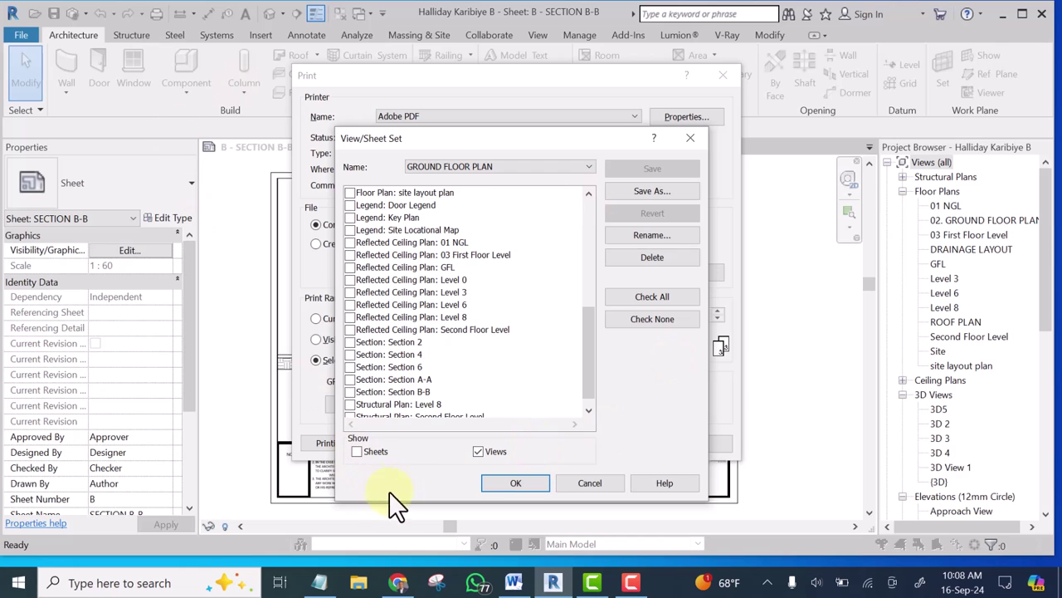
scroll(417, 309, "up", 7)
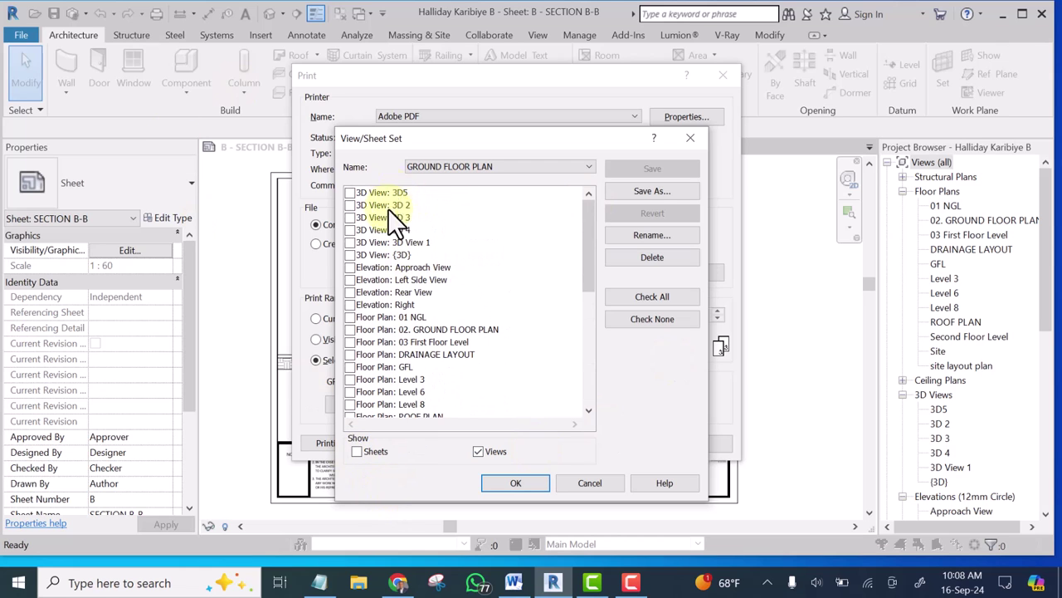
scroll(399, 387, "down", 3)
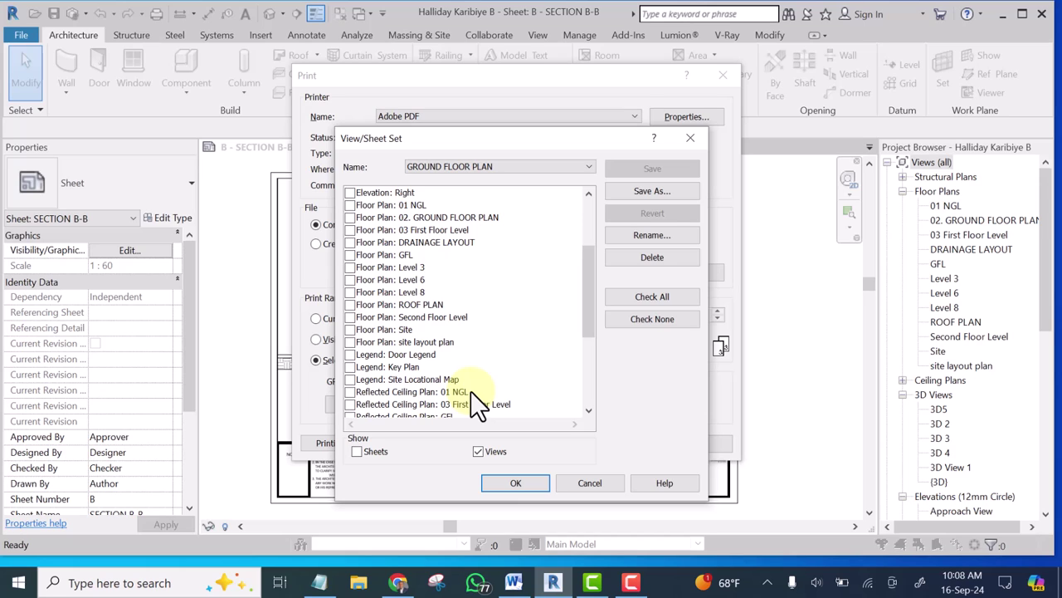
Uncheck every view in the set with Check None.
left_click(661, 324)
left_click(661, 323)
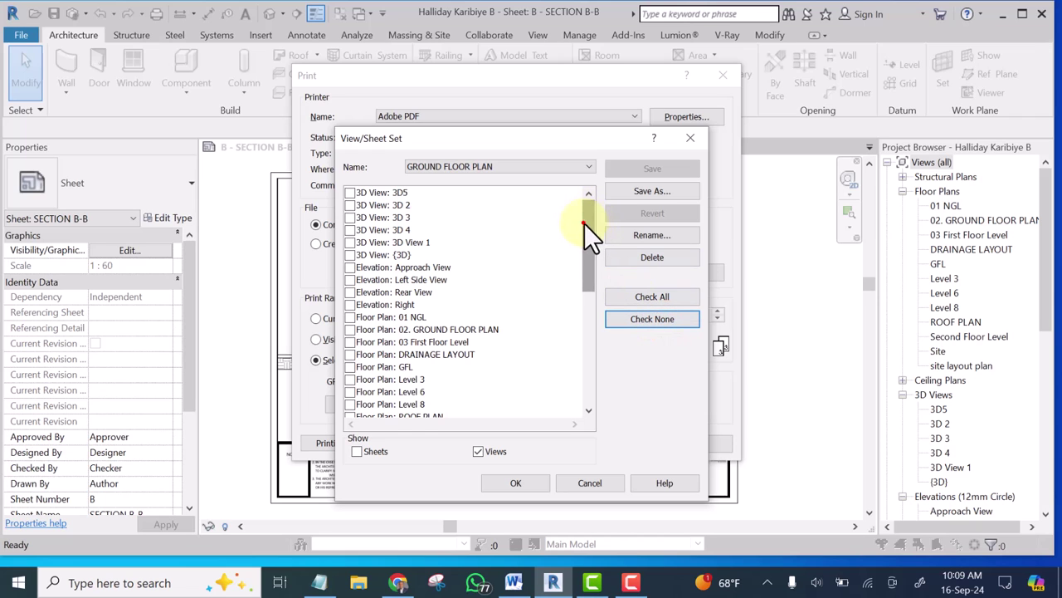
left_click_drag(585, 223, 587, 369)
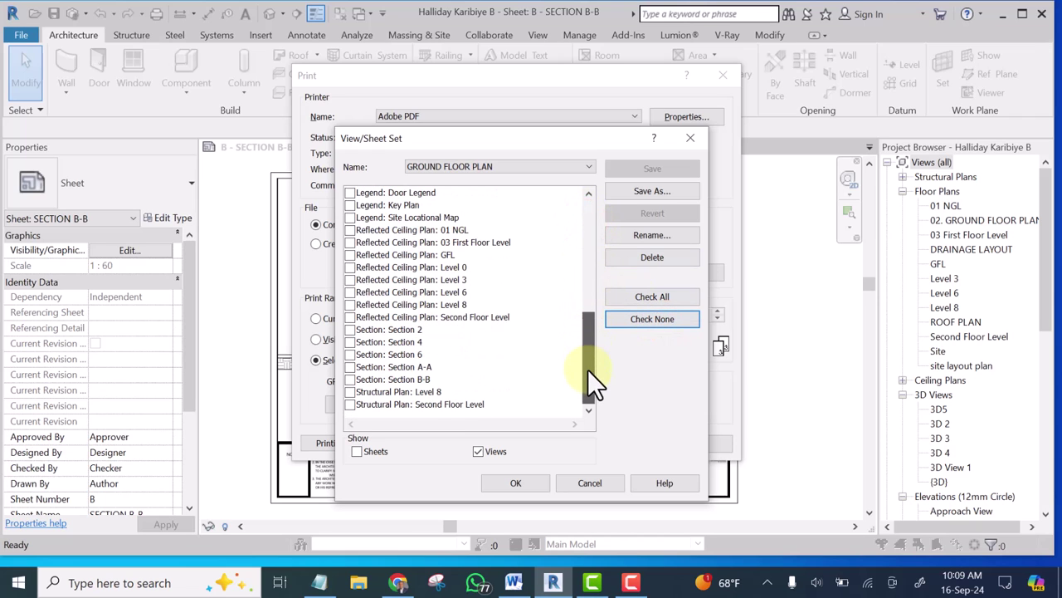
List sheets only, check all eight sheets from 001 - Cover Page onward, and save the set.
left_click(355, 452)
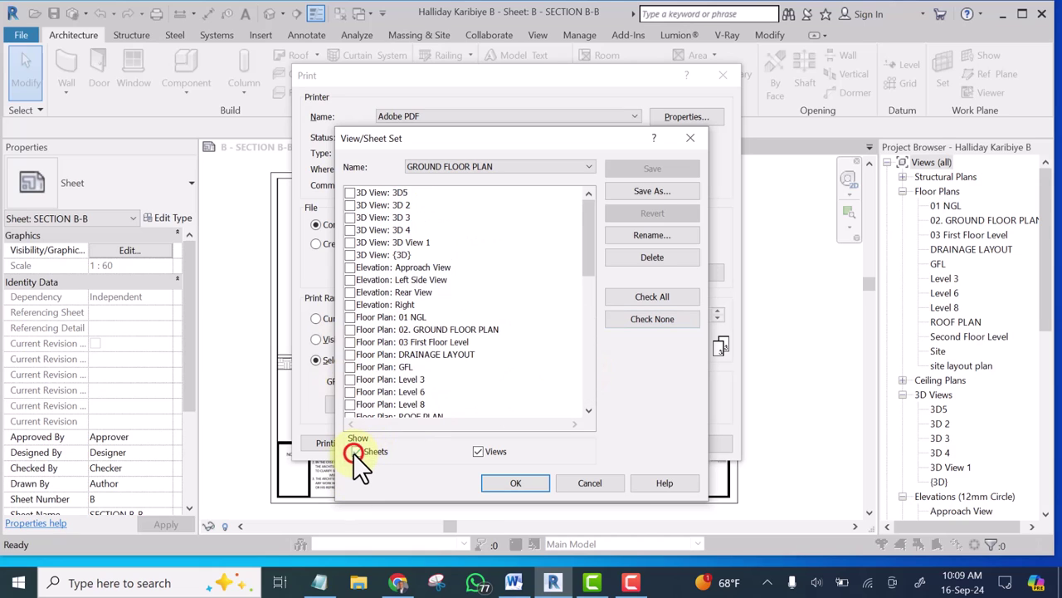
left_click(478, 452)
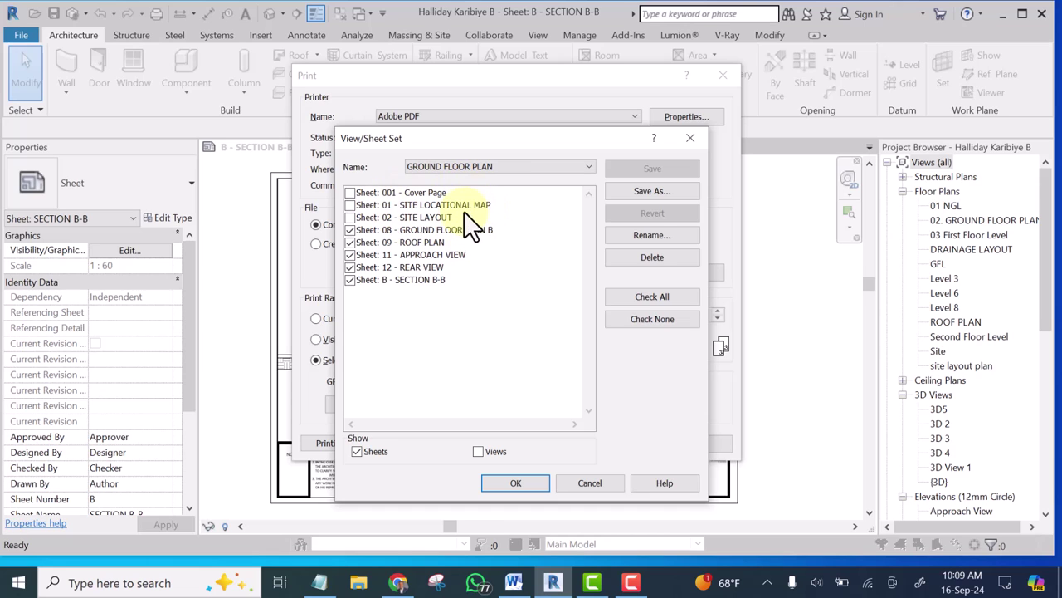
left_click(351, 192)
left_click(351, 204)
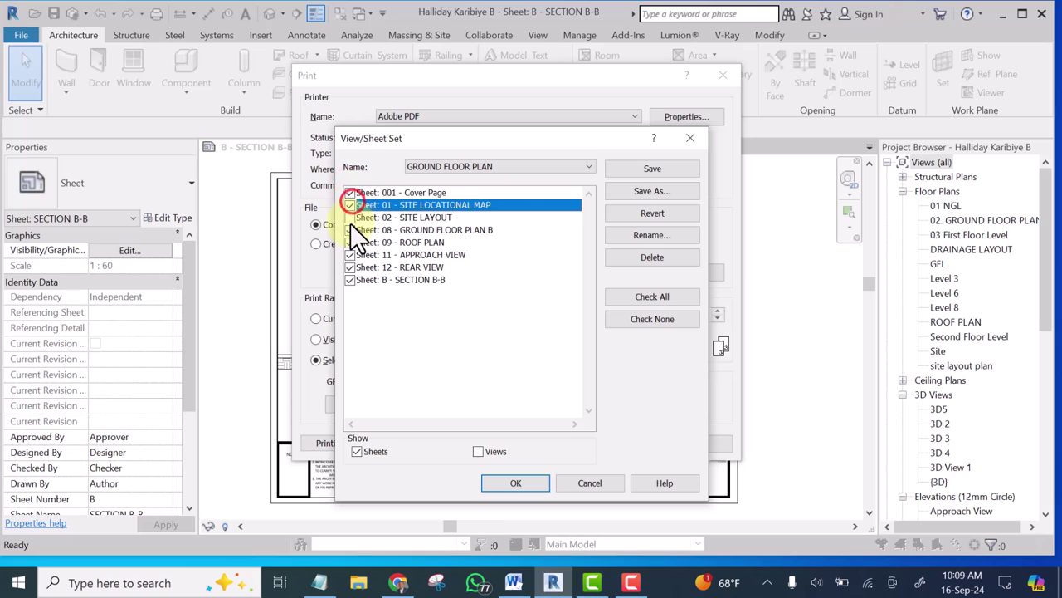
left_click(350, 216)
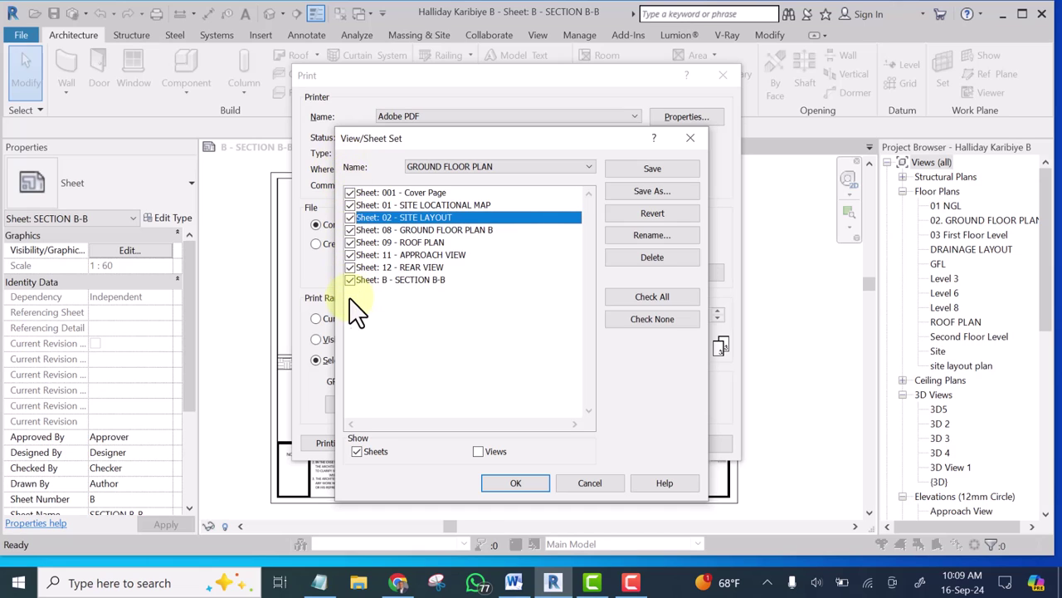
left_click(649, 169)
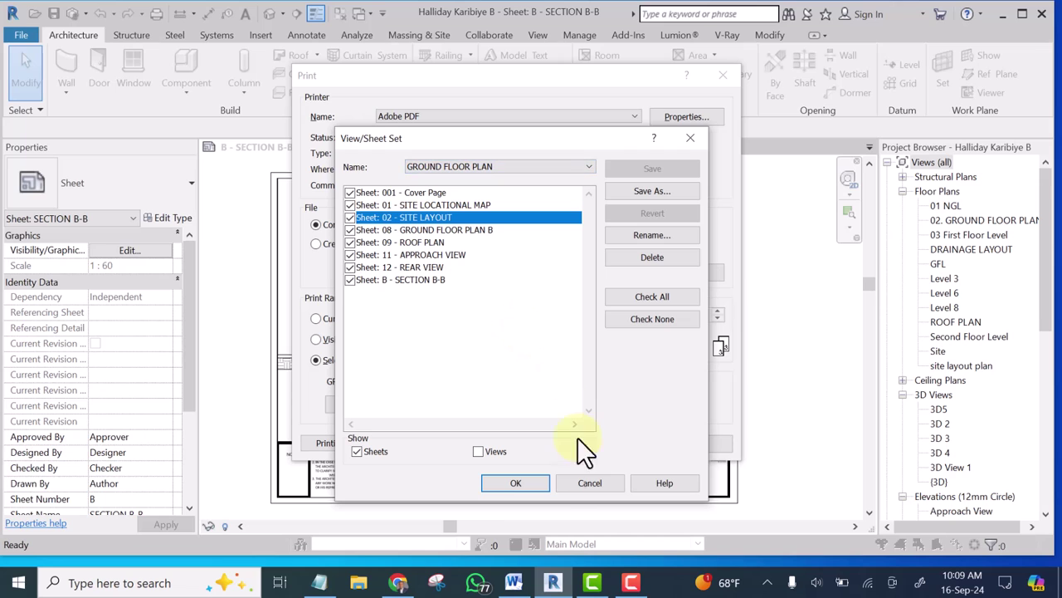
Confirm the sheets and print, naming the PDF 'How to convert your drawing to pdf in Revit 2019 and below'.
left_click(519, 482)
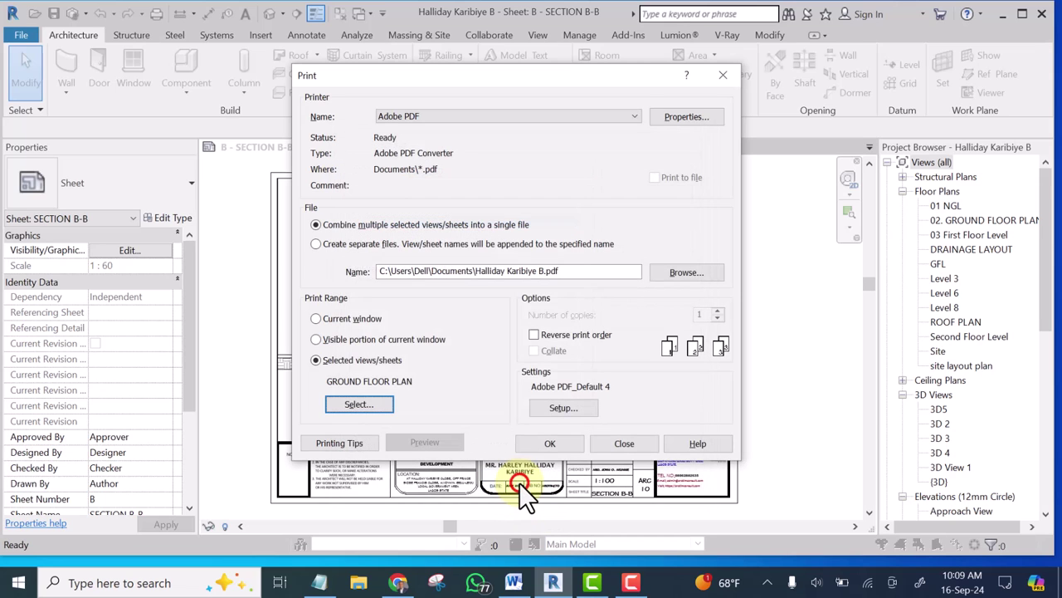
left_click(550, 444)
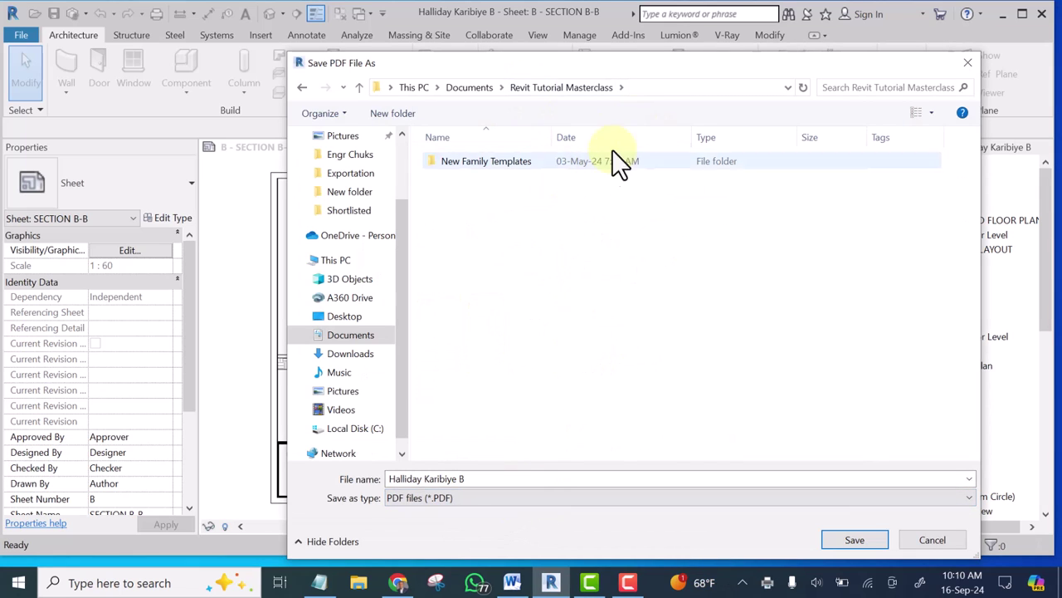
left_click(487, 478)
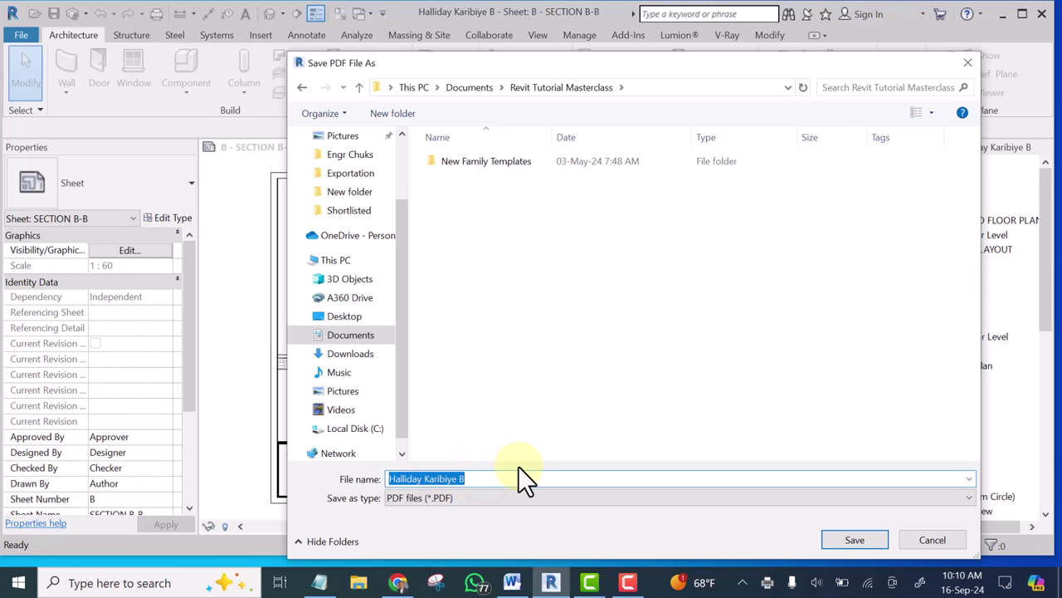
type("H")
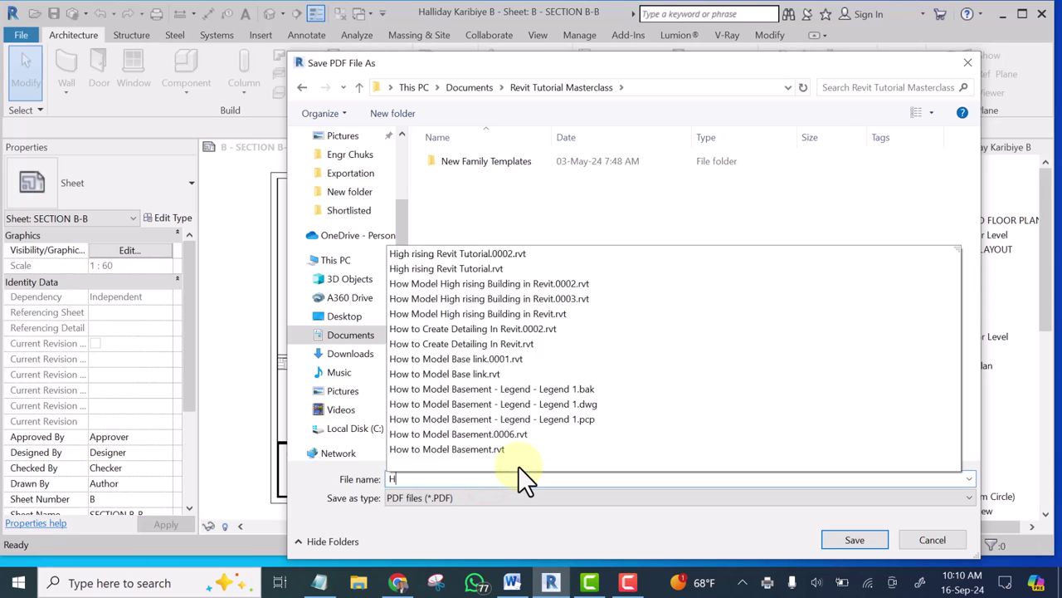
type("ow to")
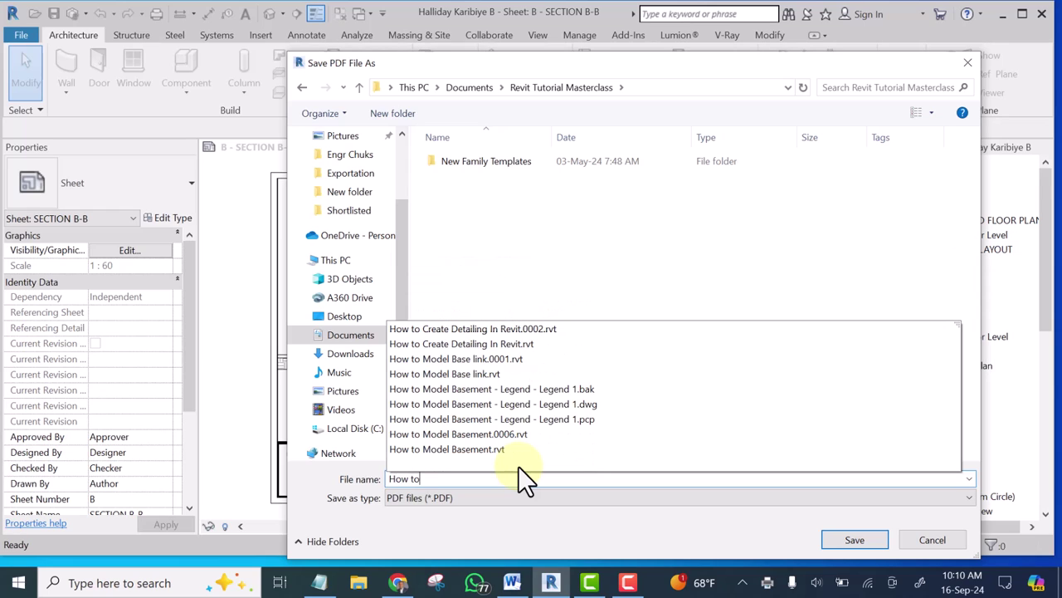
type(" conve")
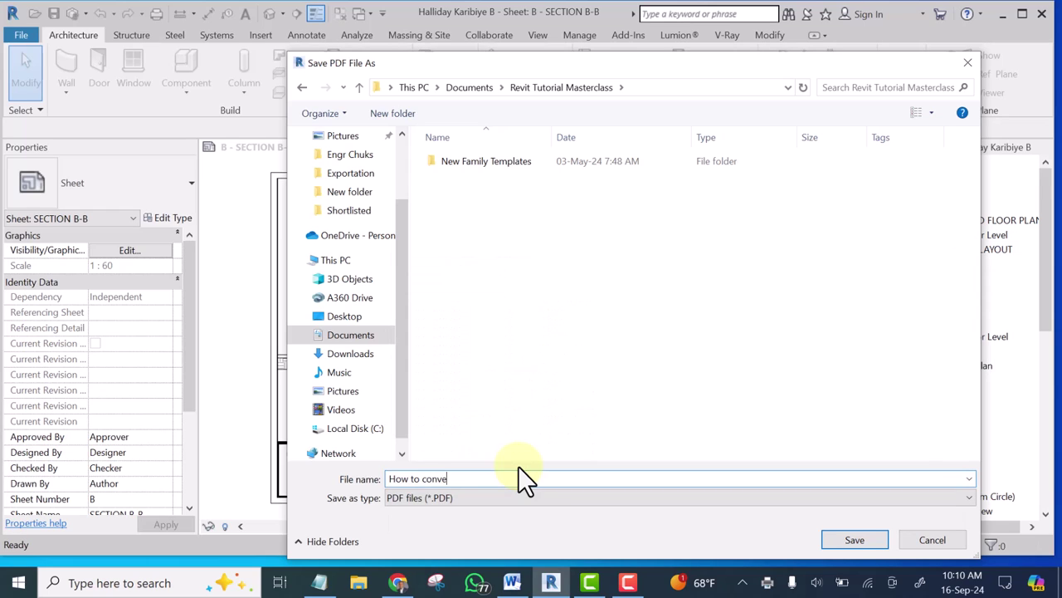
type("rt your drawing to")
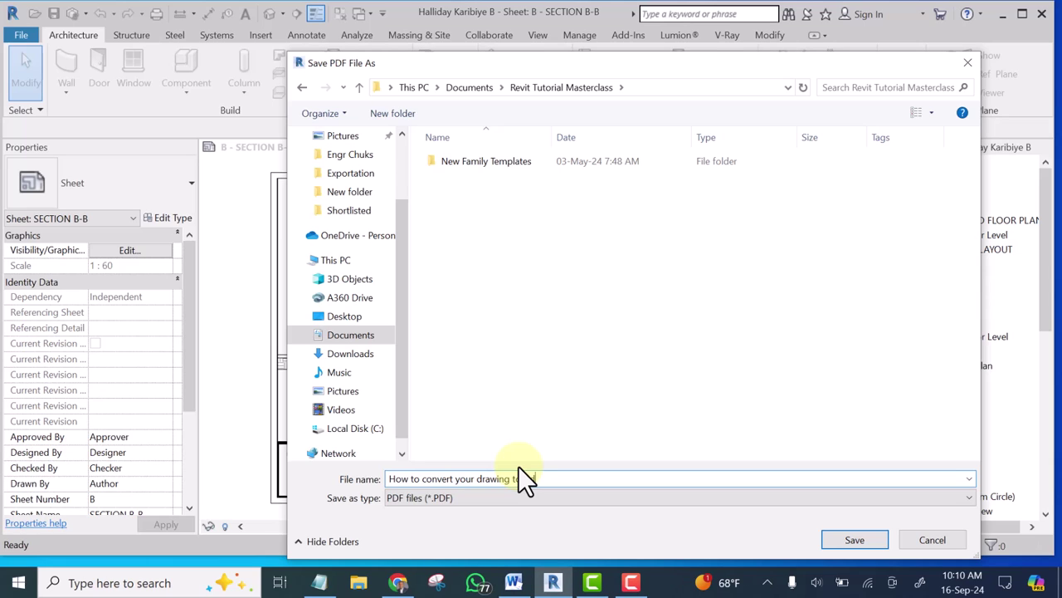
type("Revit 2019 and below")
Save the combined PDF and view the resulting 8-page file in Adobe Acrobat Pro.
left_click(858, 538)
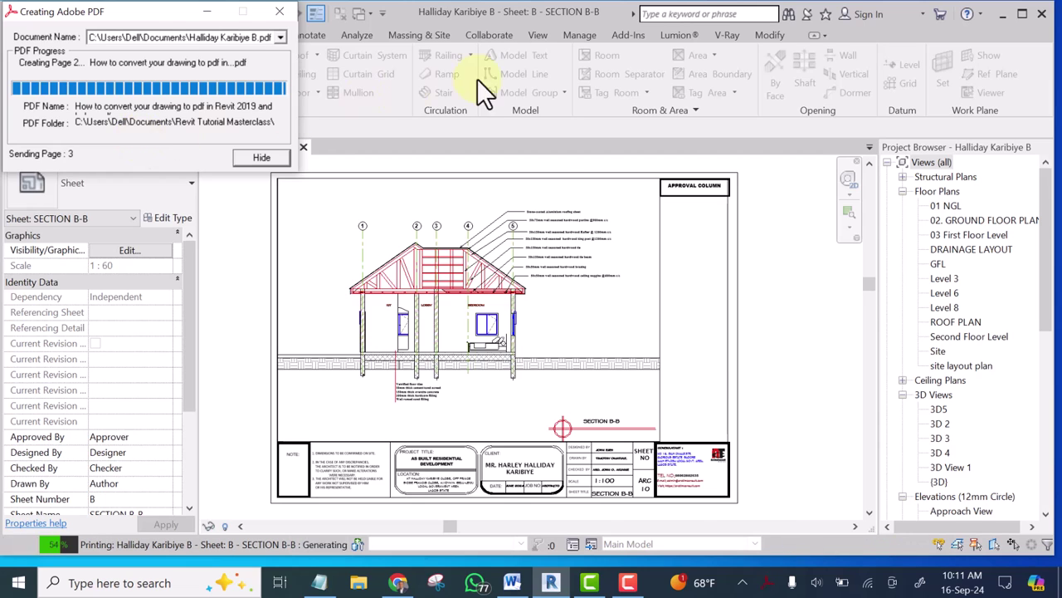
left_click(514, 73)
scroll(658, 282, "down", 10)
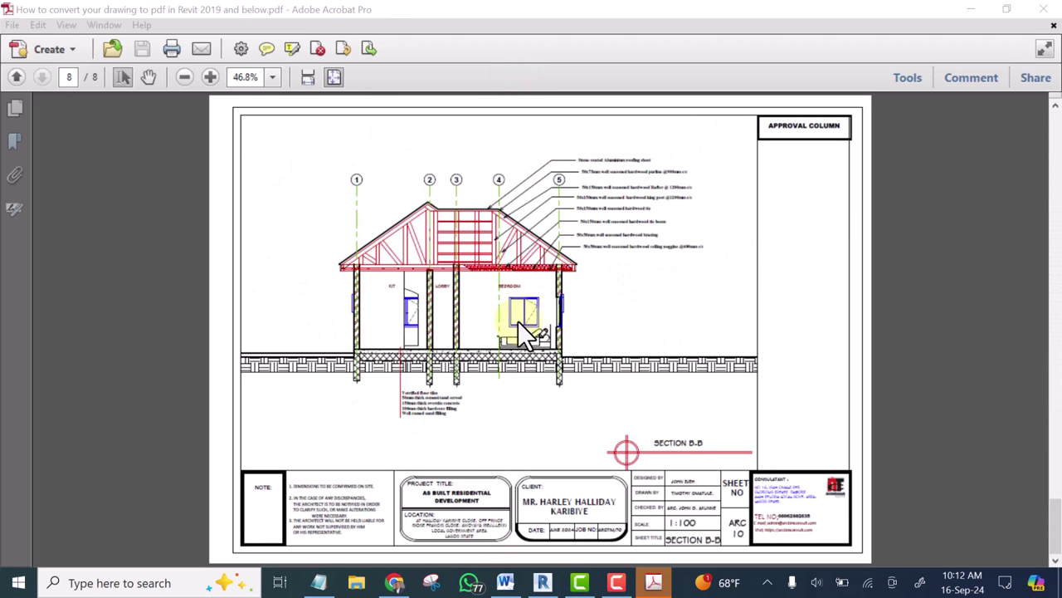
scroll(673, 390, "up", 6)
scroll(677, 349, "up", 3)
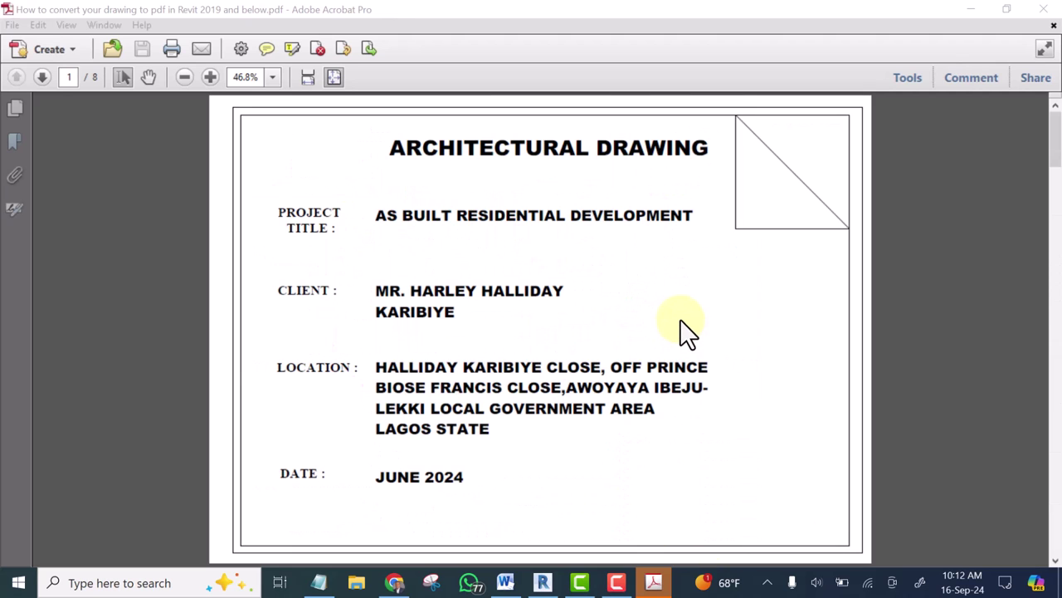
scroll(680, 324, "down", 7)
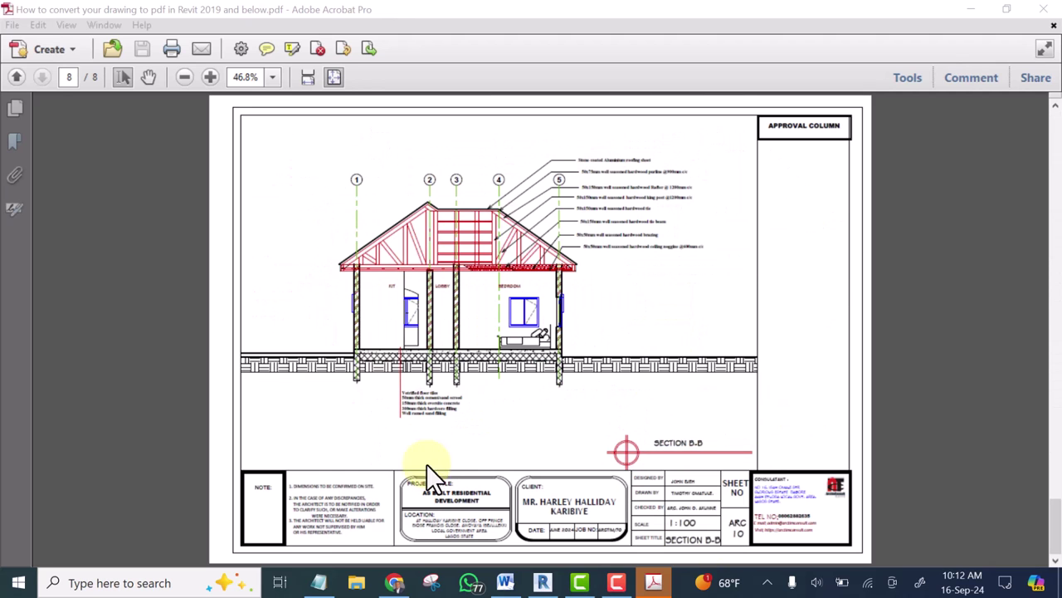
scroll(684, 370, "up", 8)
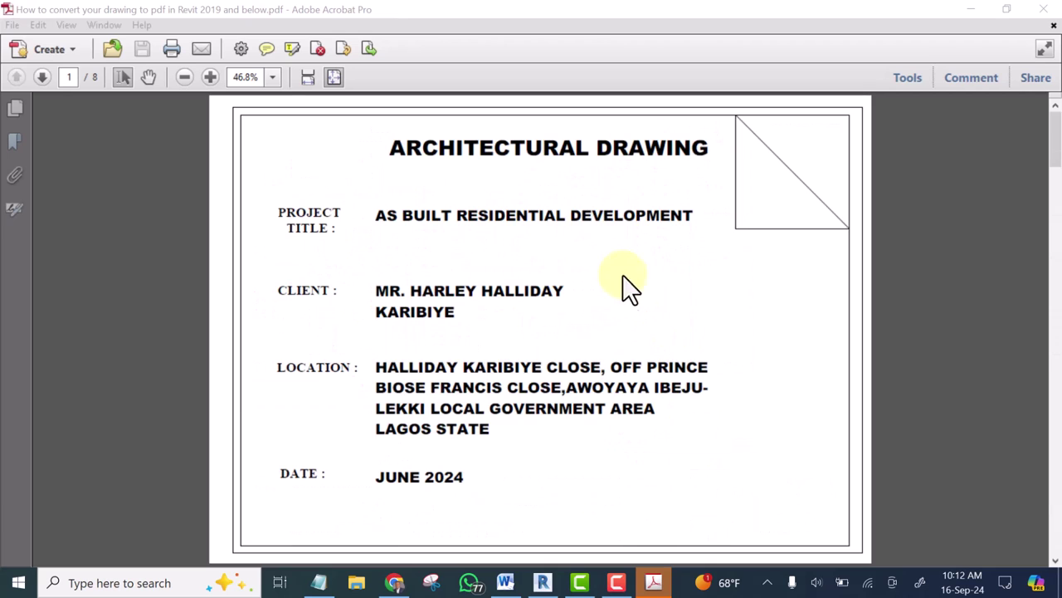
scroll(569, 316, "down", 8)
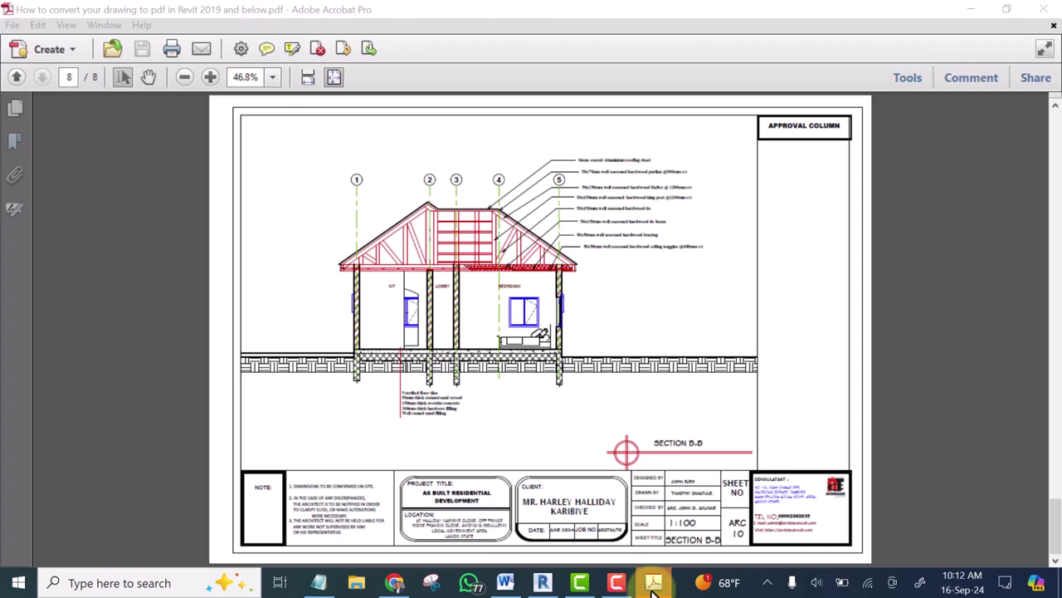
mouse_move(656, 585)
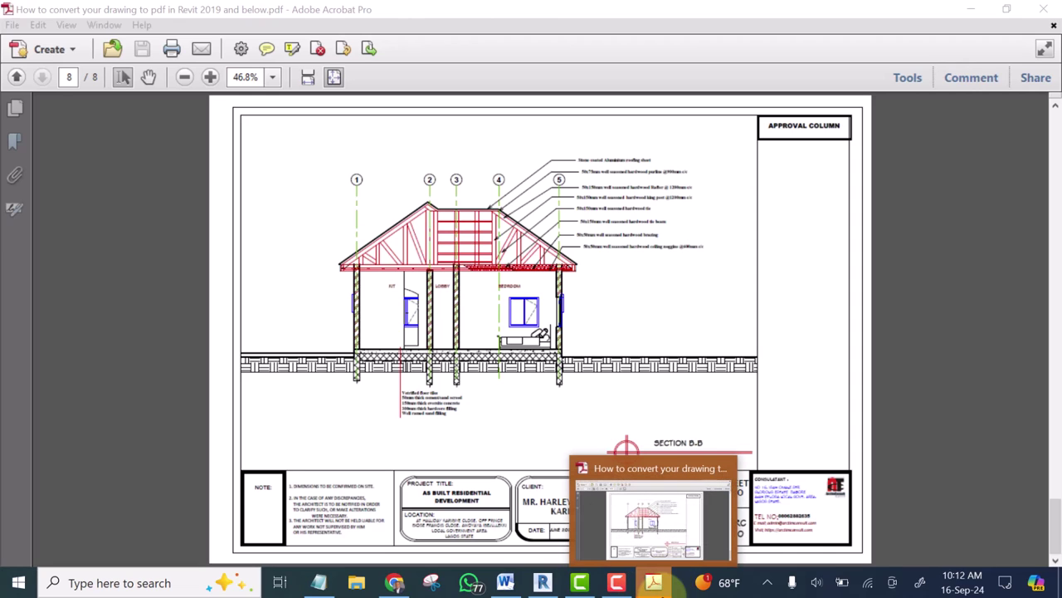